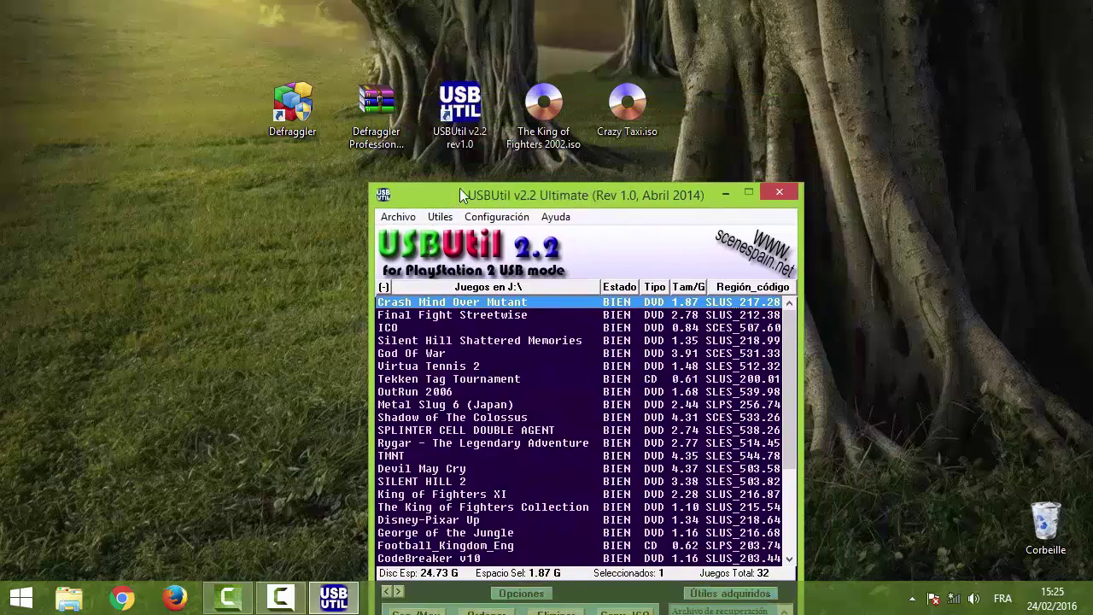
Start creating a game from an ISO and set the source folder to the user's Desktop folder on drive C:
drag(722, 147, 504, 81)
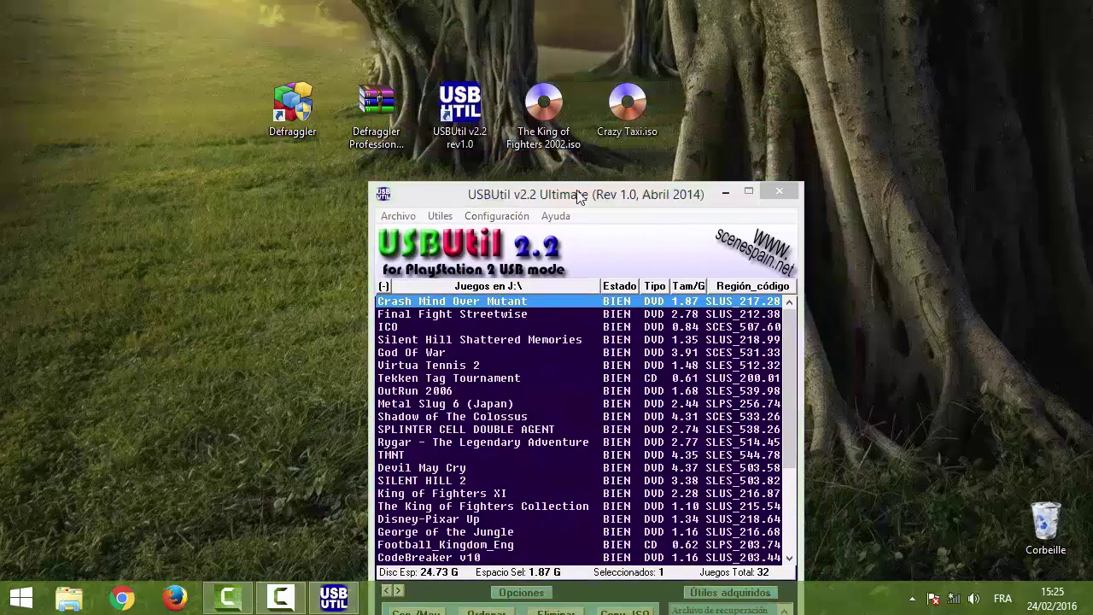
drag(547, 194, 523, 138)
click(366, 162)
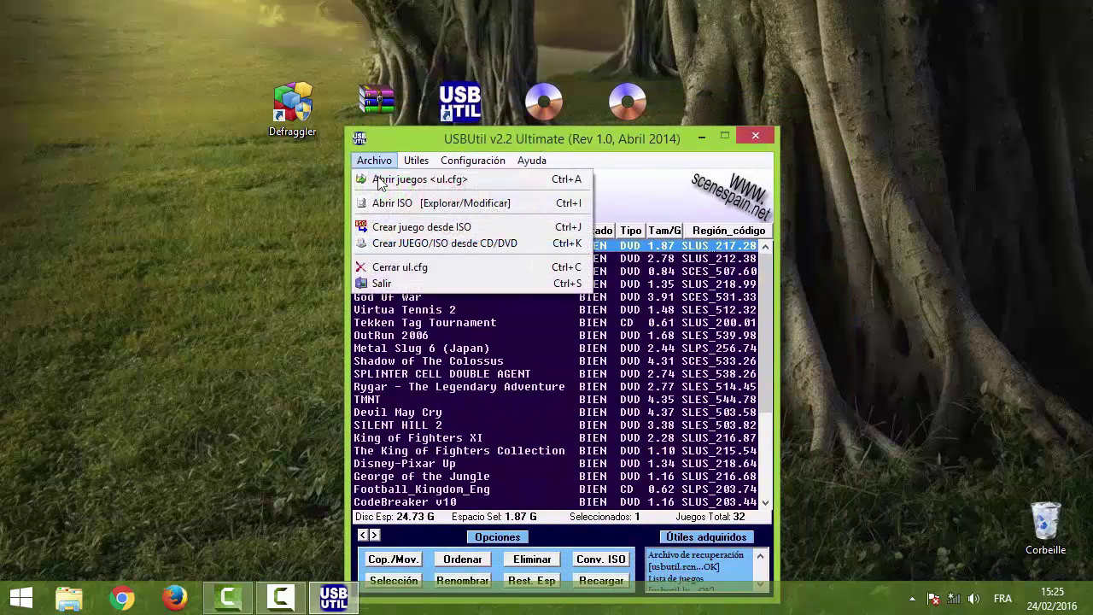
click(381, 226)
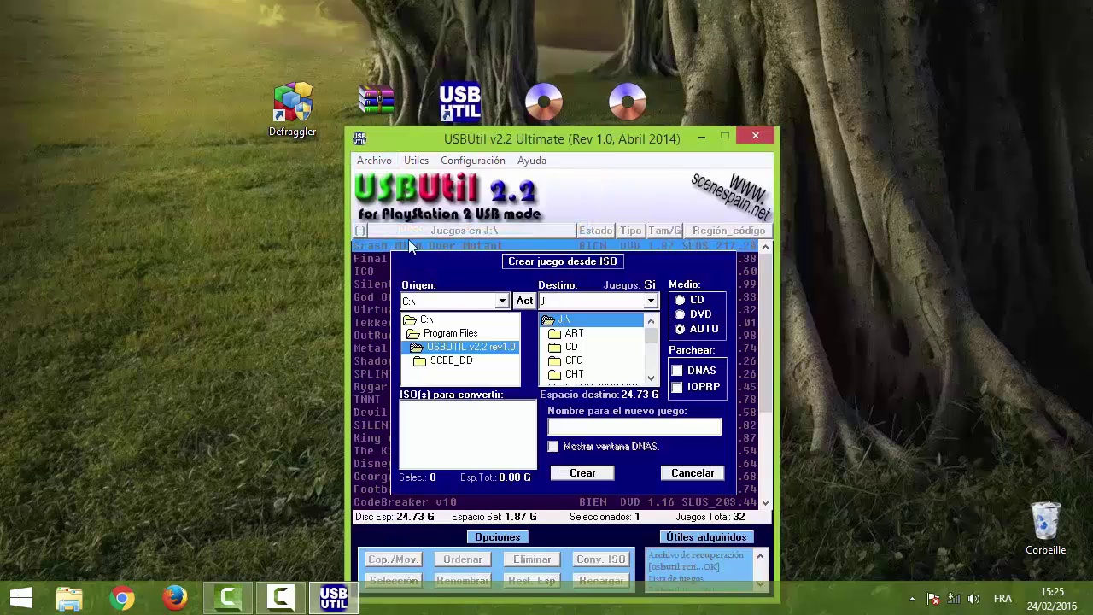
click(502, 301)
click(442, 325)
double_click(443, 325)
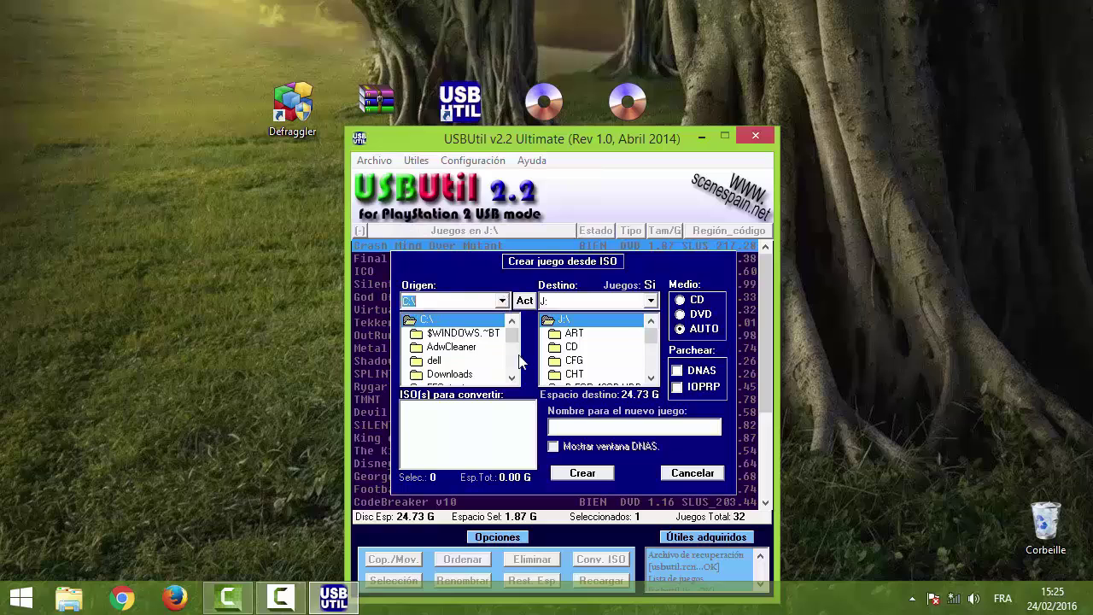
drag(511, 335, 513, 367)
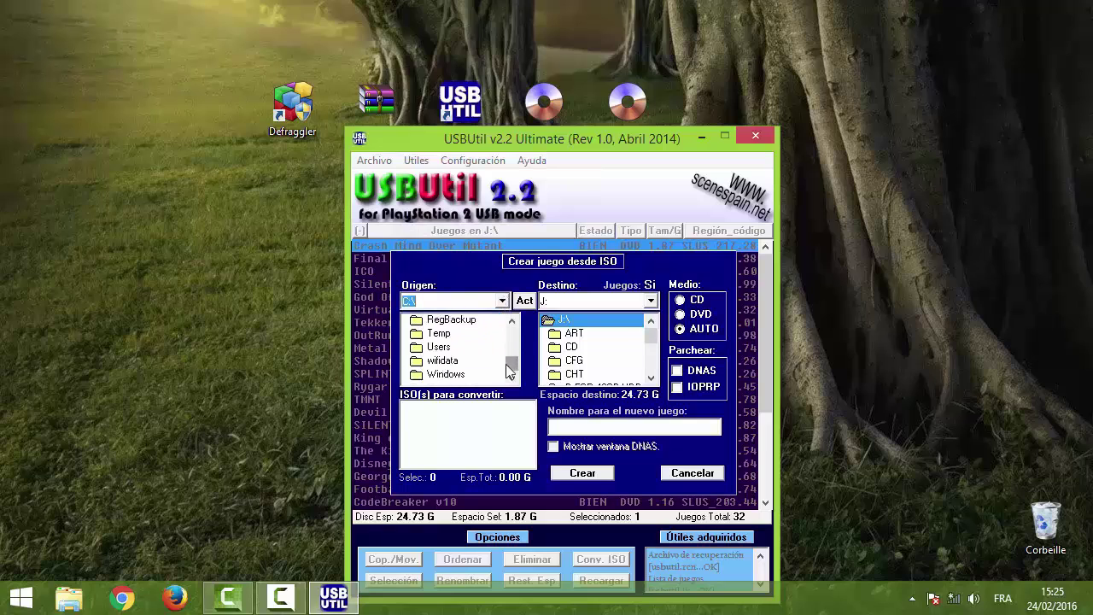
double_click(445, 348)
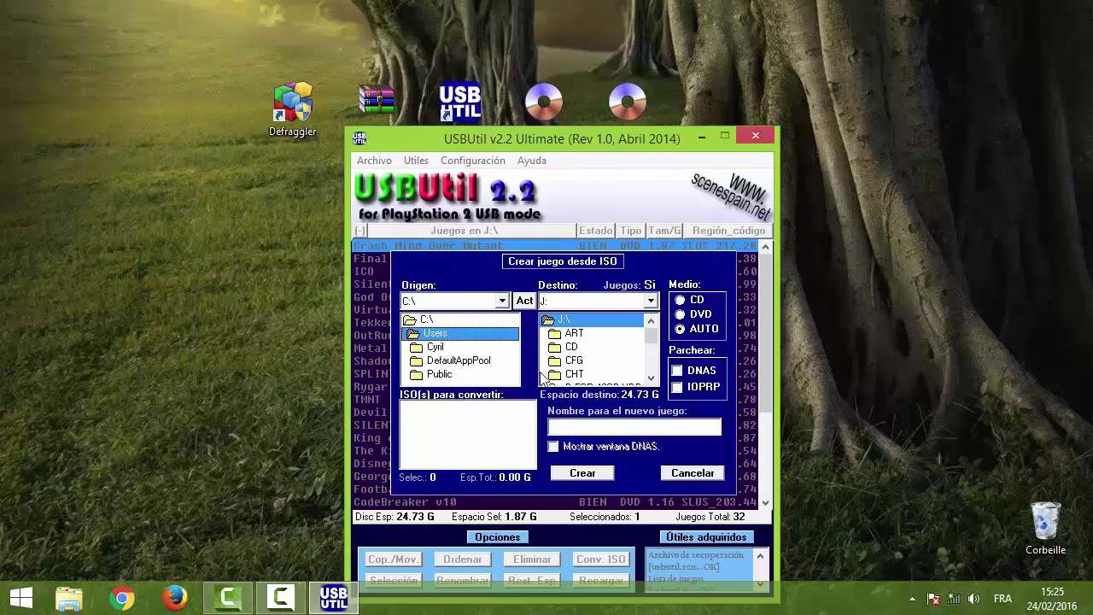
double_click(440, 346)
click(514, 347)
drag(515, 351, 515, 340)
click(461, 376)
double_click(462, 378)
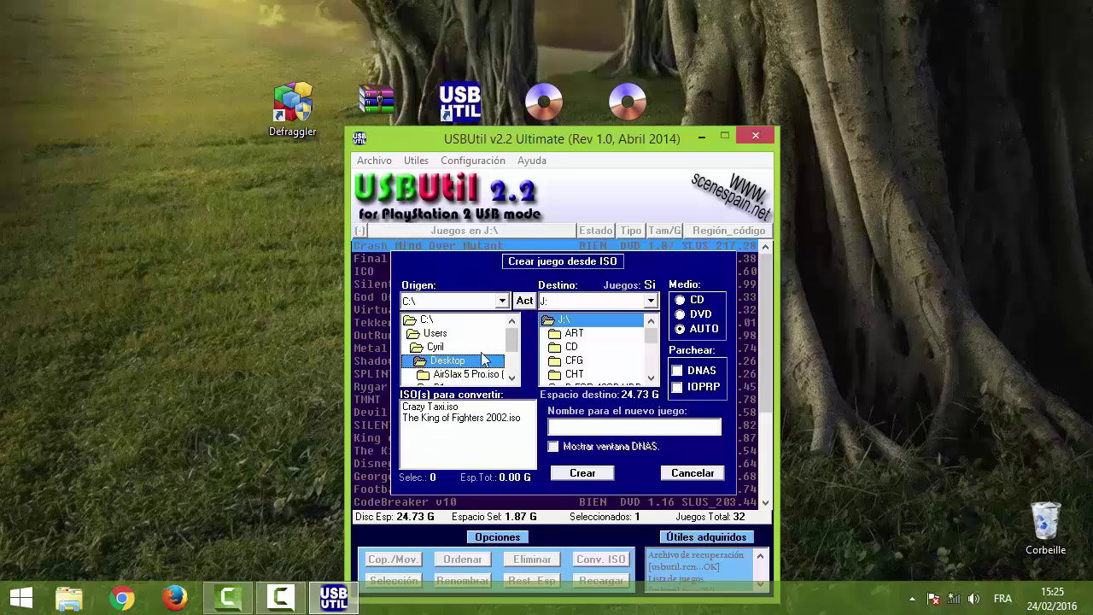
Create the game Crazy Taxi on drive J: from Crazy Taxi.iso, with the medium left on AUTO
click(443, 408)
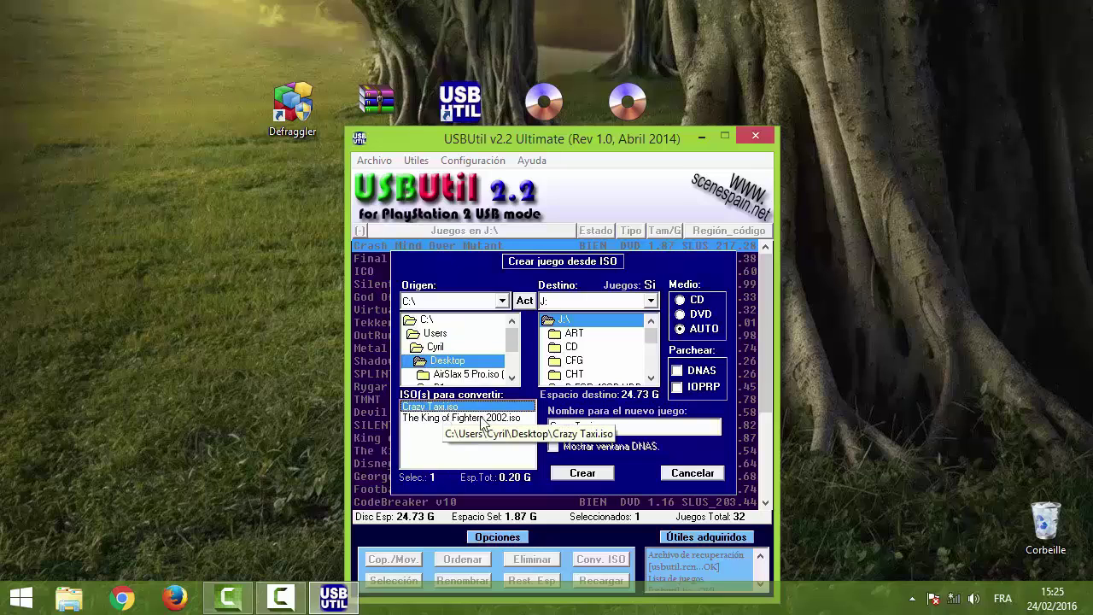
click(652, 302)
click(553, 350)
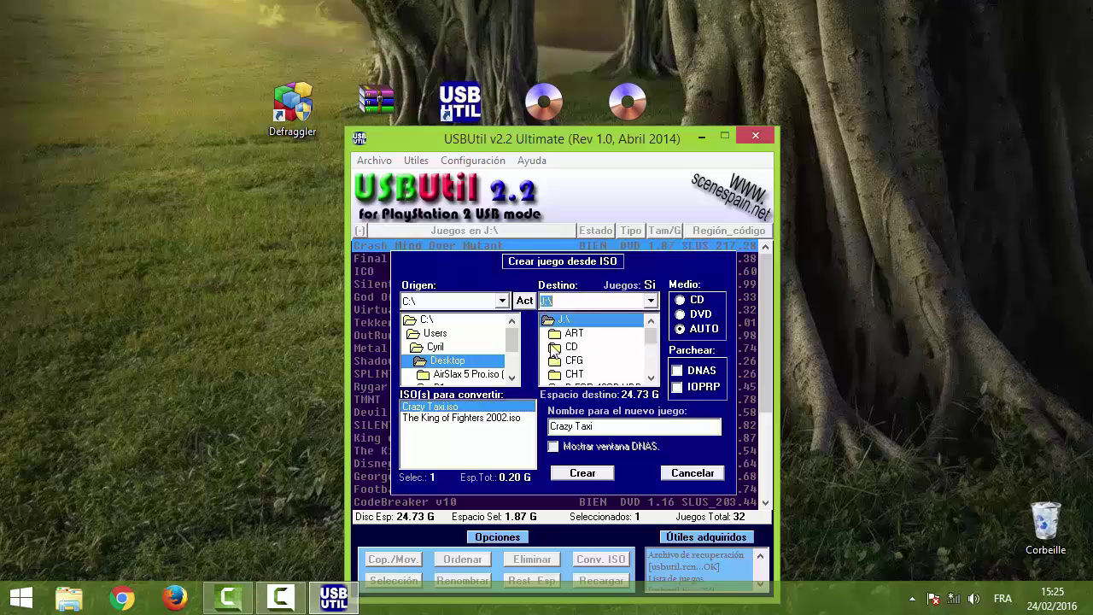
click(581, 474)
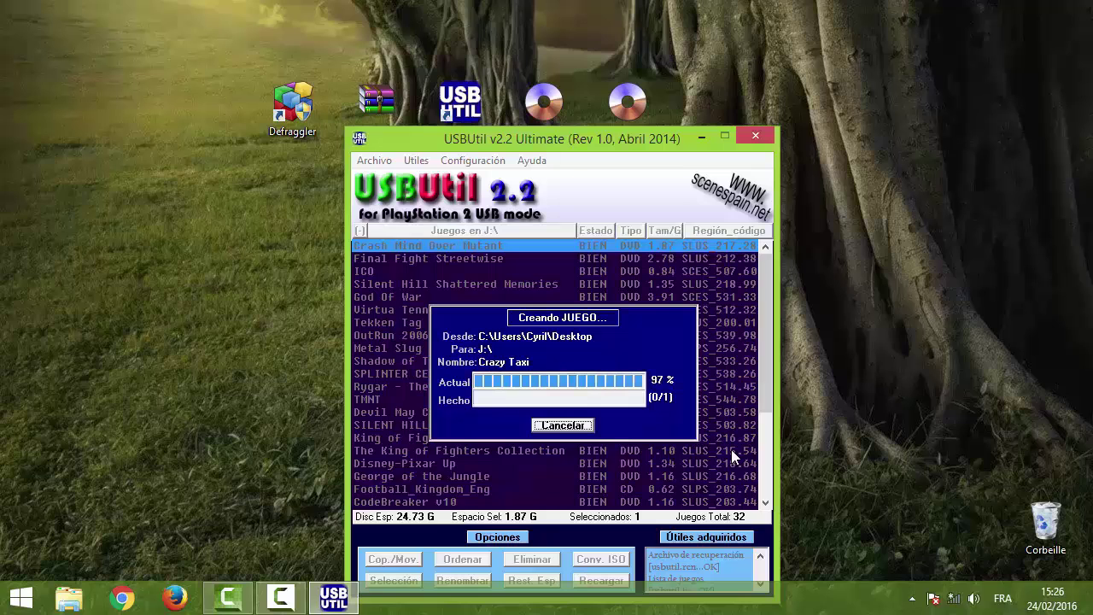
click(585, 431)
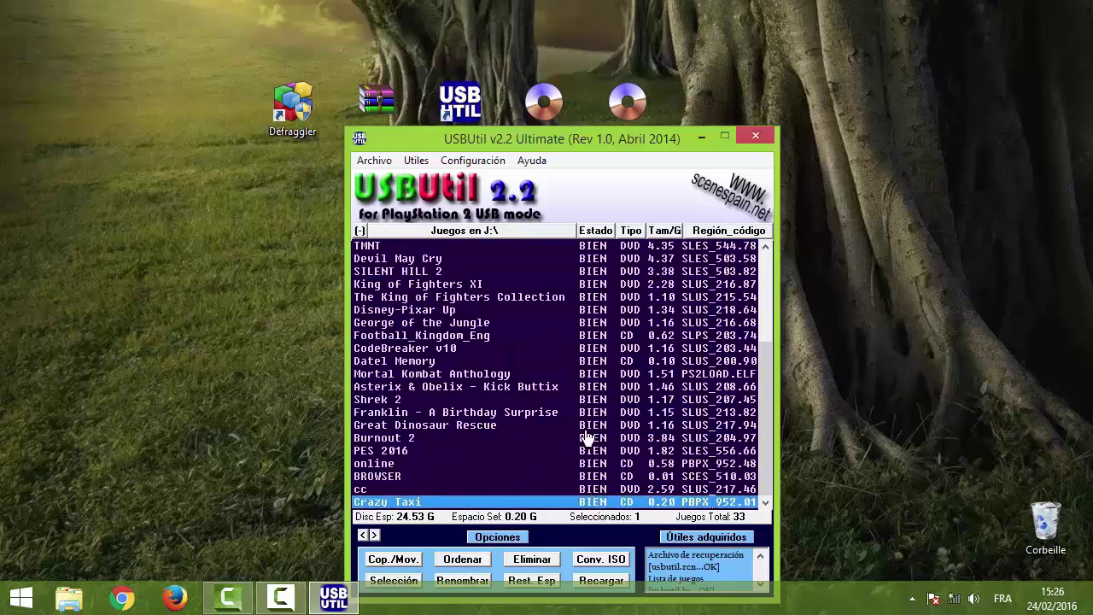
Create the game The King of Fighters 2002 on drive J: from its ISO file on the Desktop
click(381, 164)
click(389, 229)
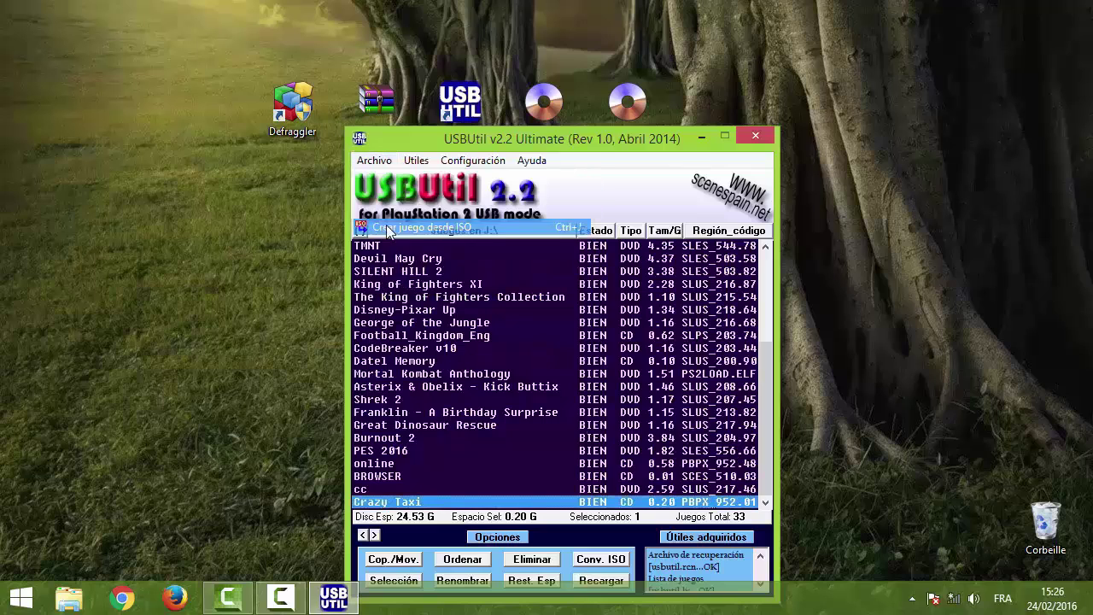
click(458, 418)
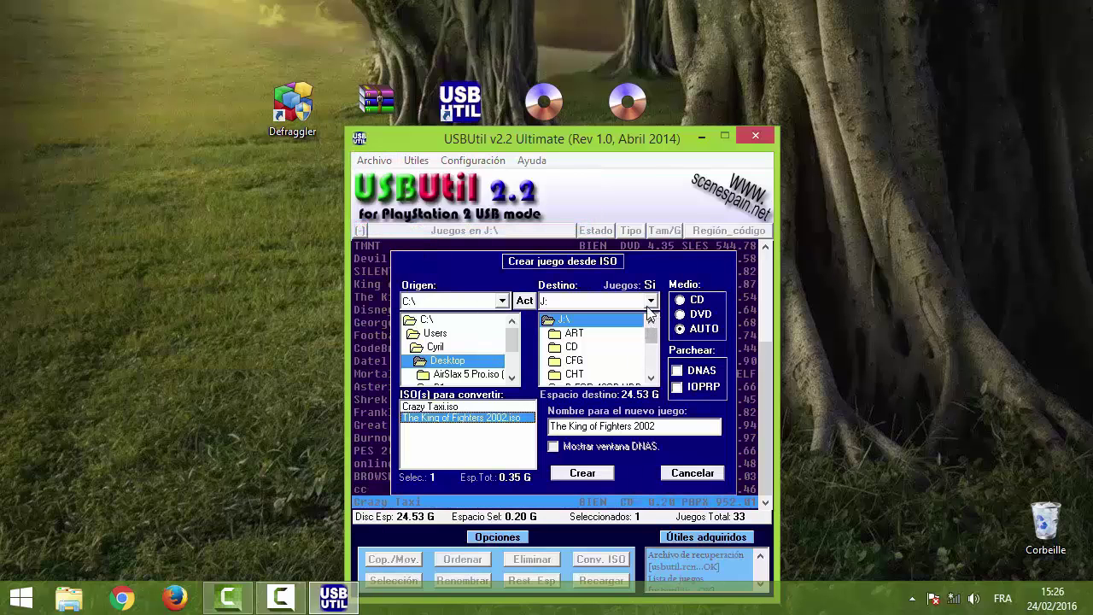
click(582, 475)
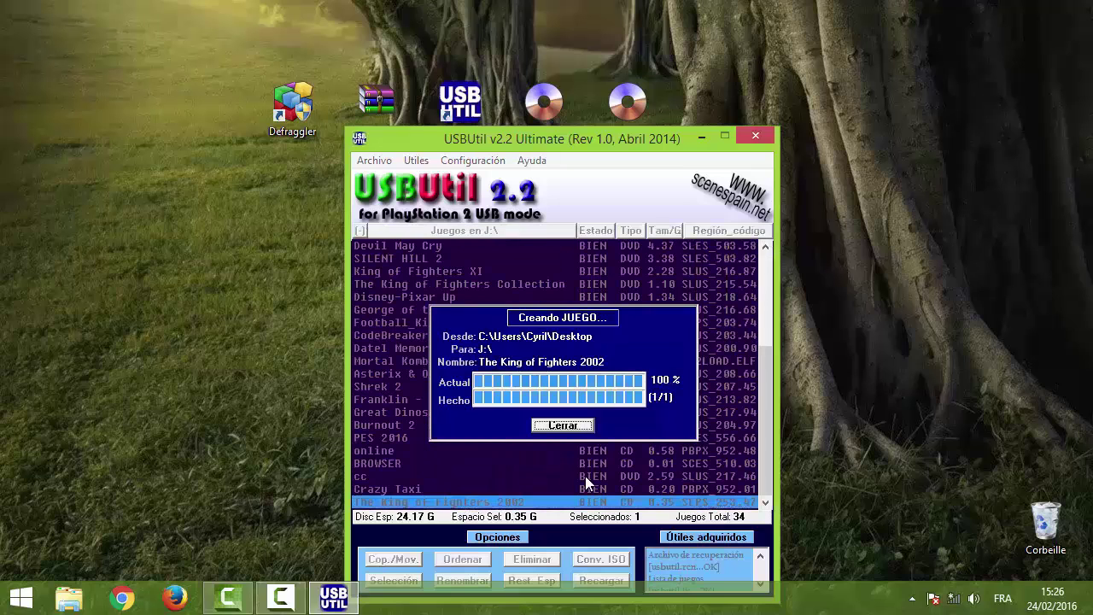
click(563, 425)
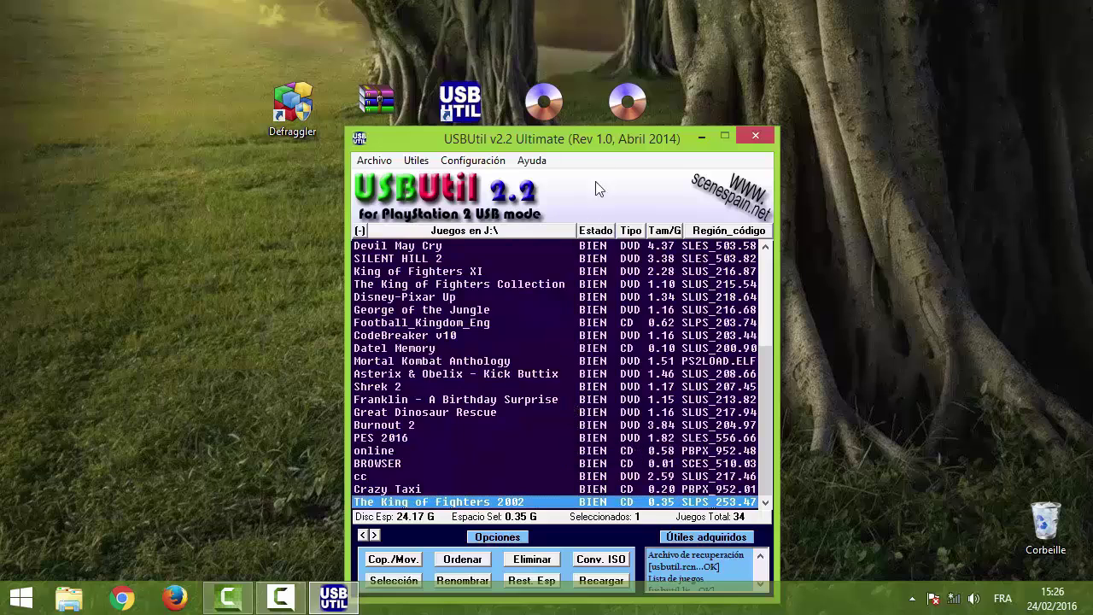
Check the Crazy Taxi and The King of Fighters 2002 entries in the game list, and close USBUtil
drag(592, 140, 545, 139)
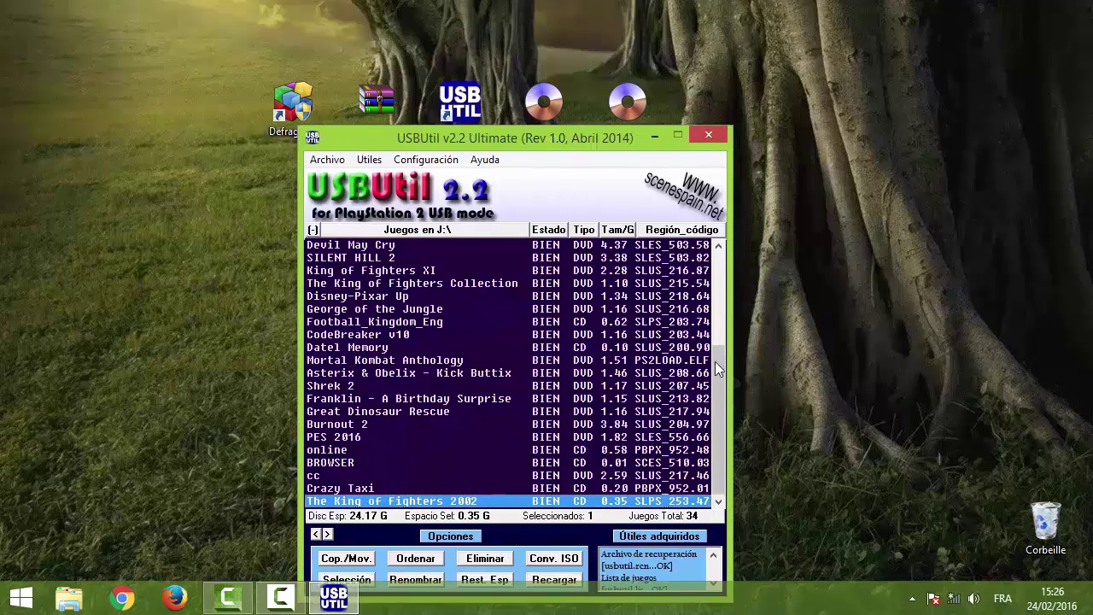
click(340, 489)
click(346, 502)
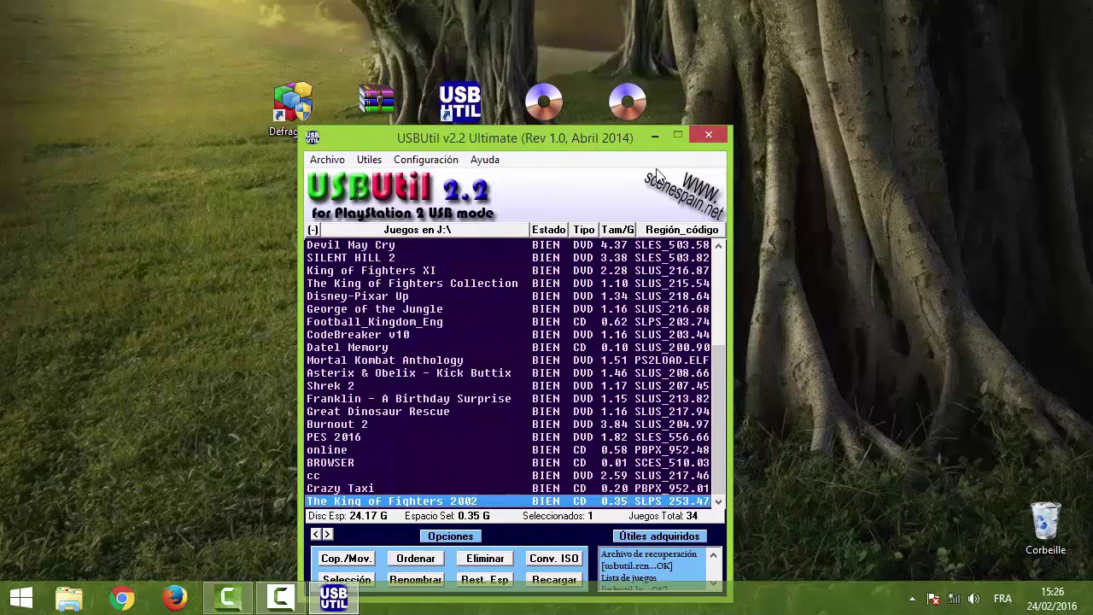
click(707, 134)
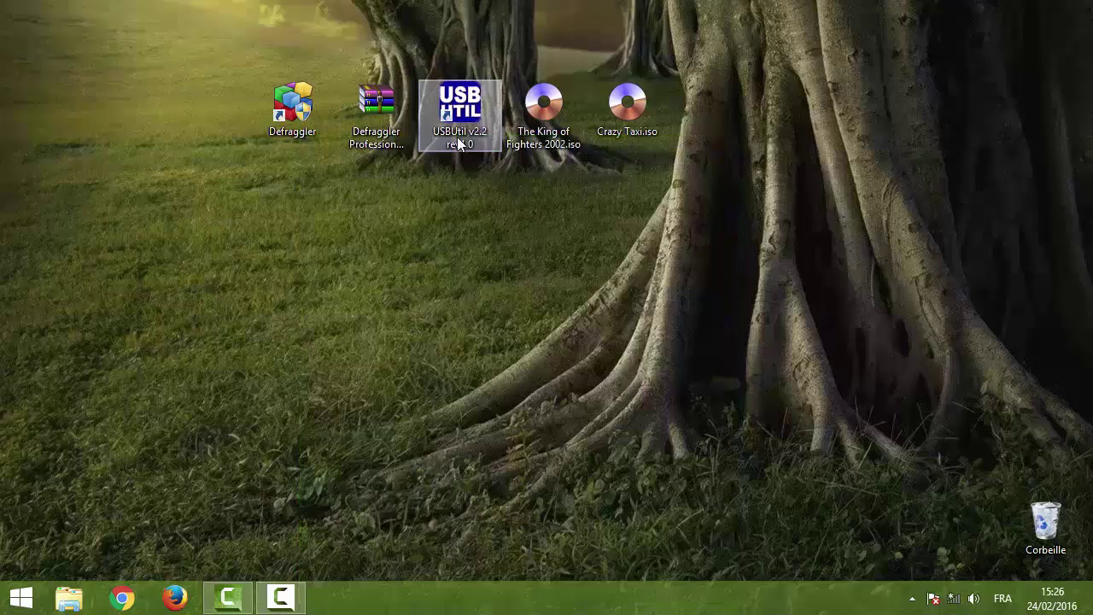
Switch to Defraggler by running its desktop shortcut as administrator and authorising it
right_click(291, 125)
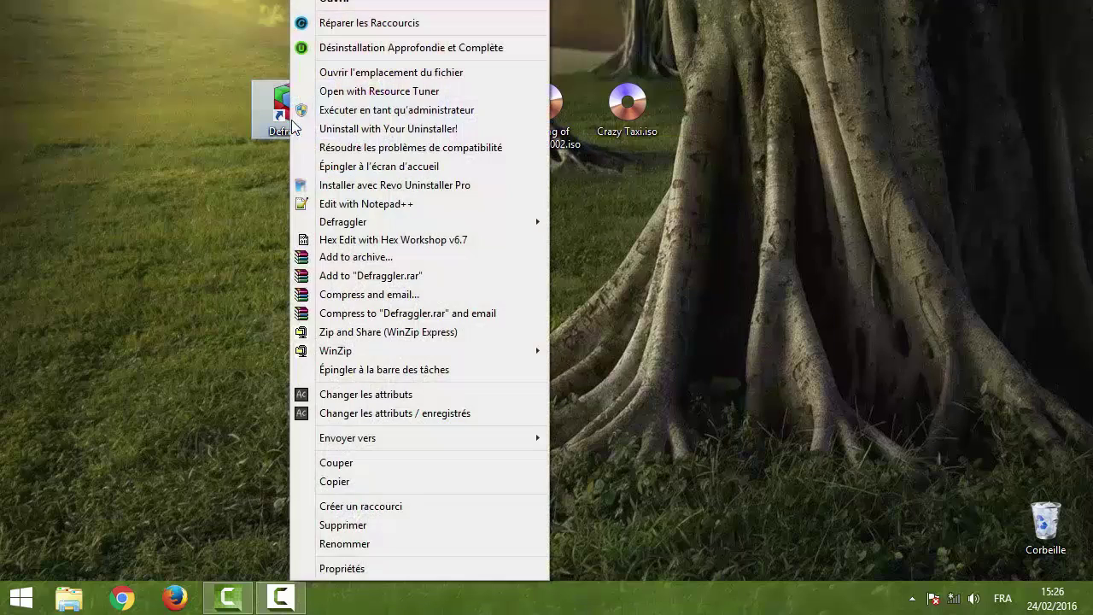
click(344, 108)
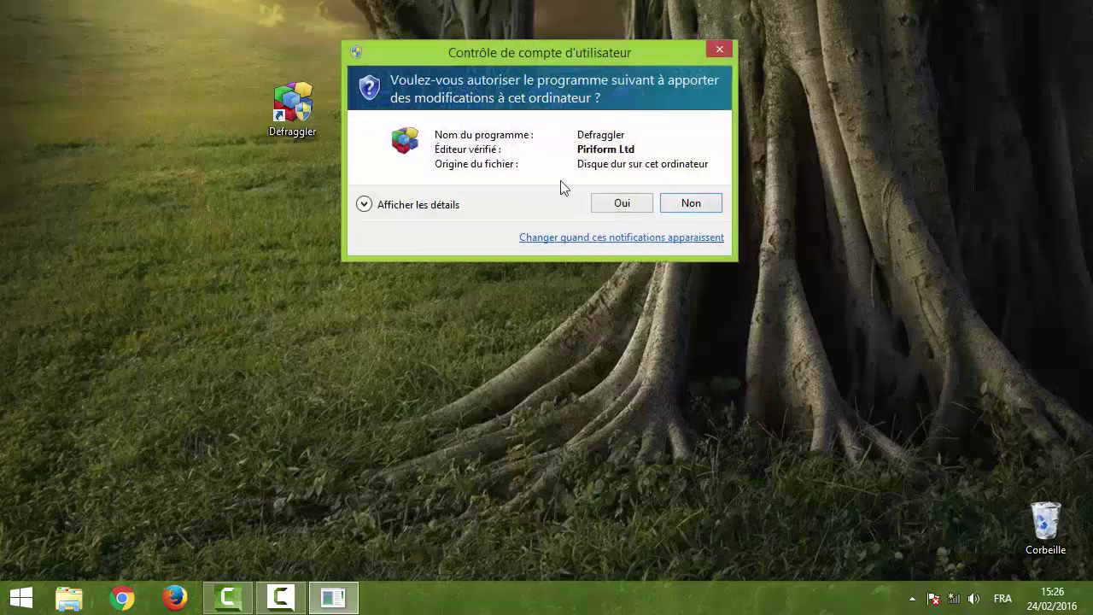
click(622, 201)
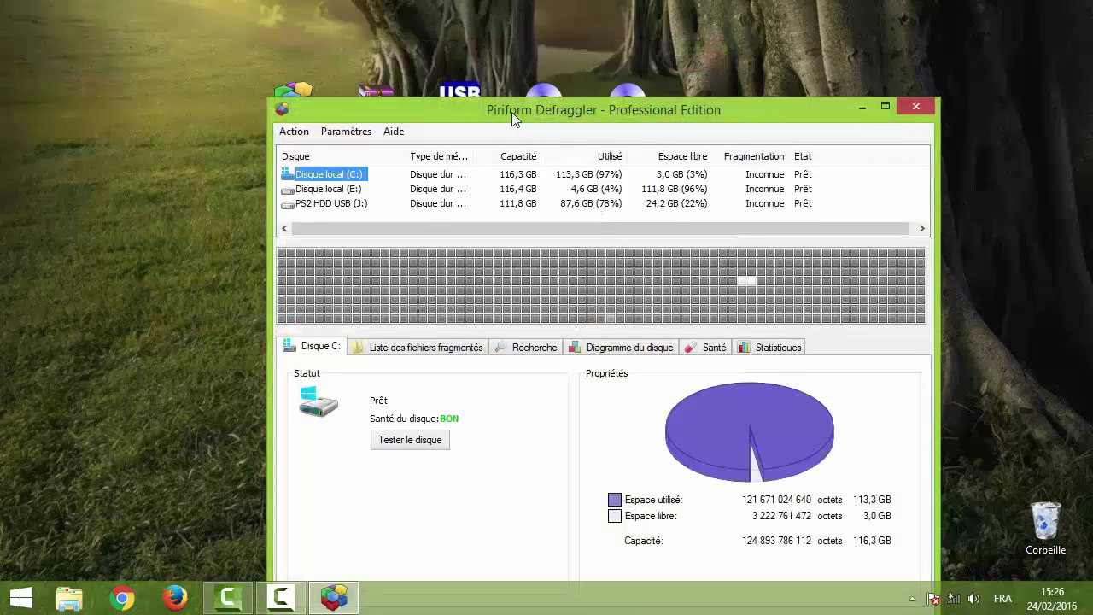
drag(514, 119, 475, 30)
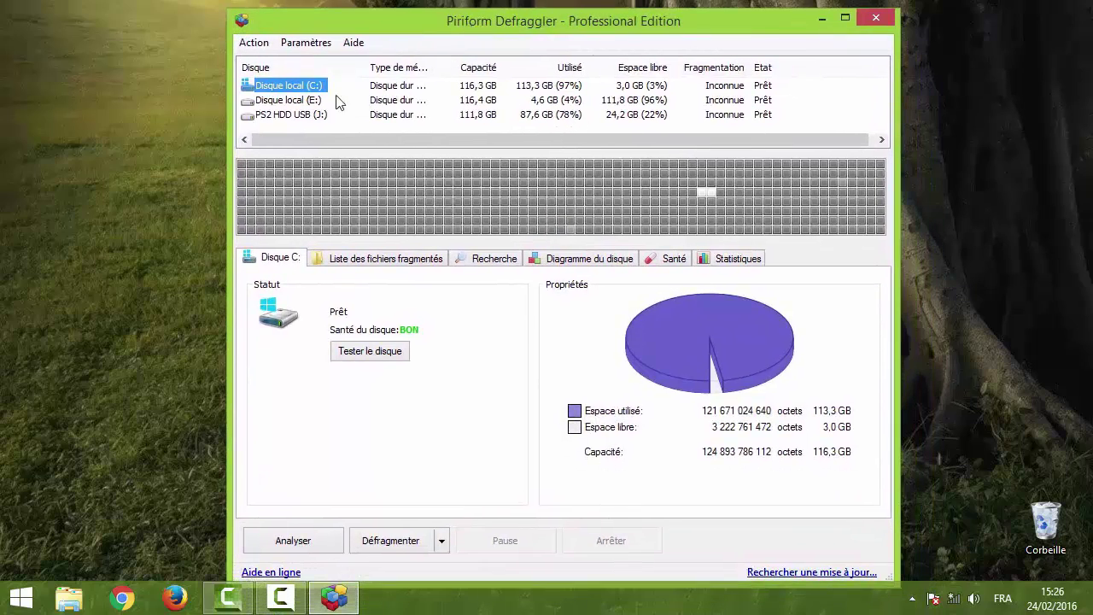
Test the PS2 HDD USB (J:) drive and show its list of fragmented files
click(294, 115)
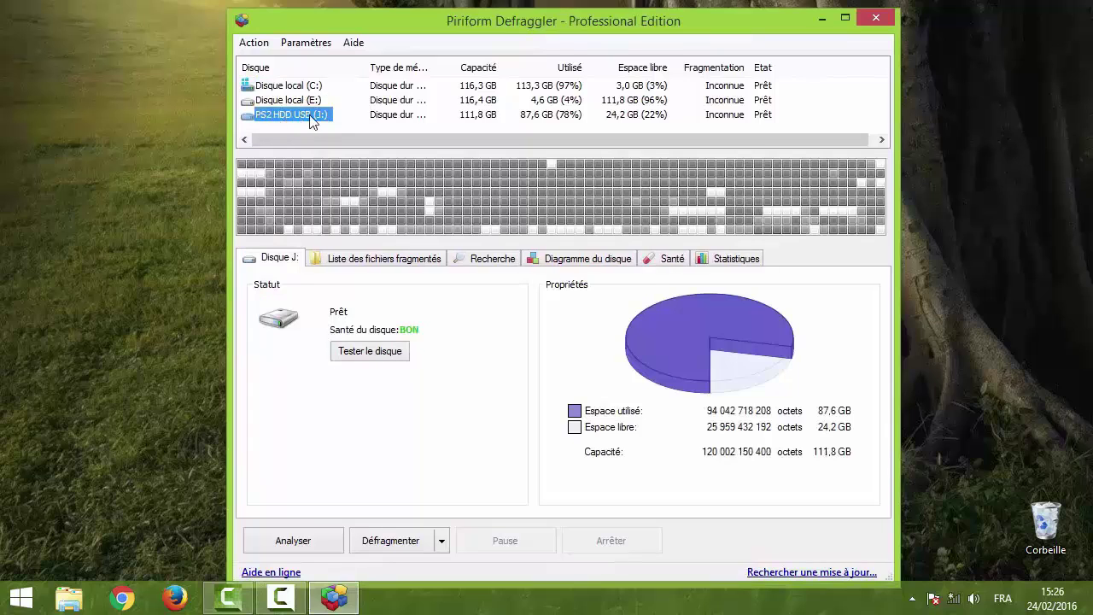
click(360, 351)
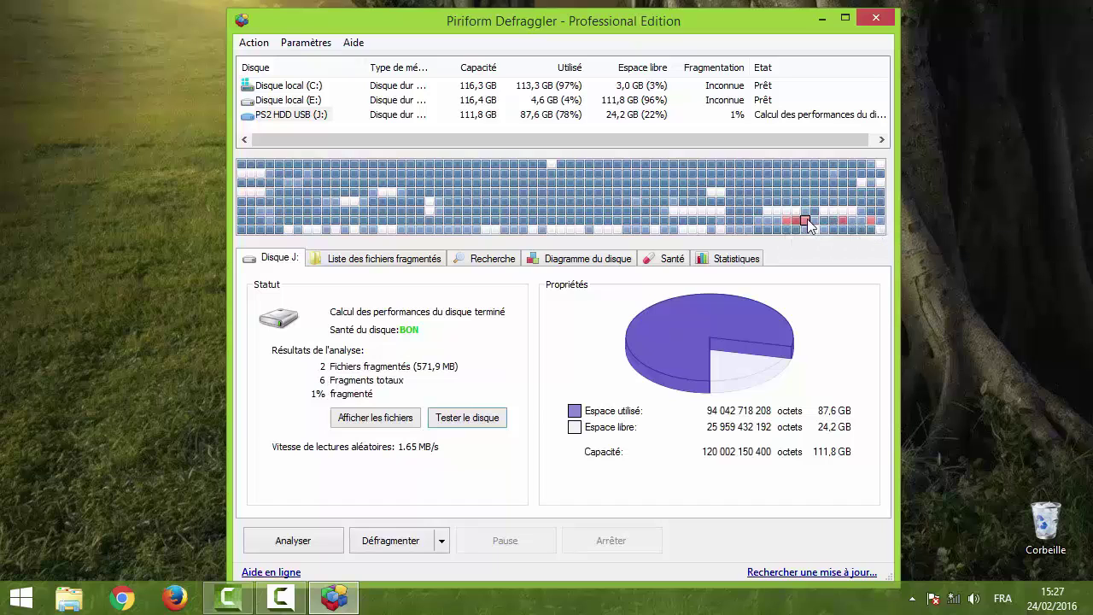
click(383, 419)
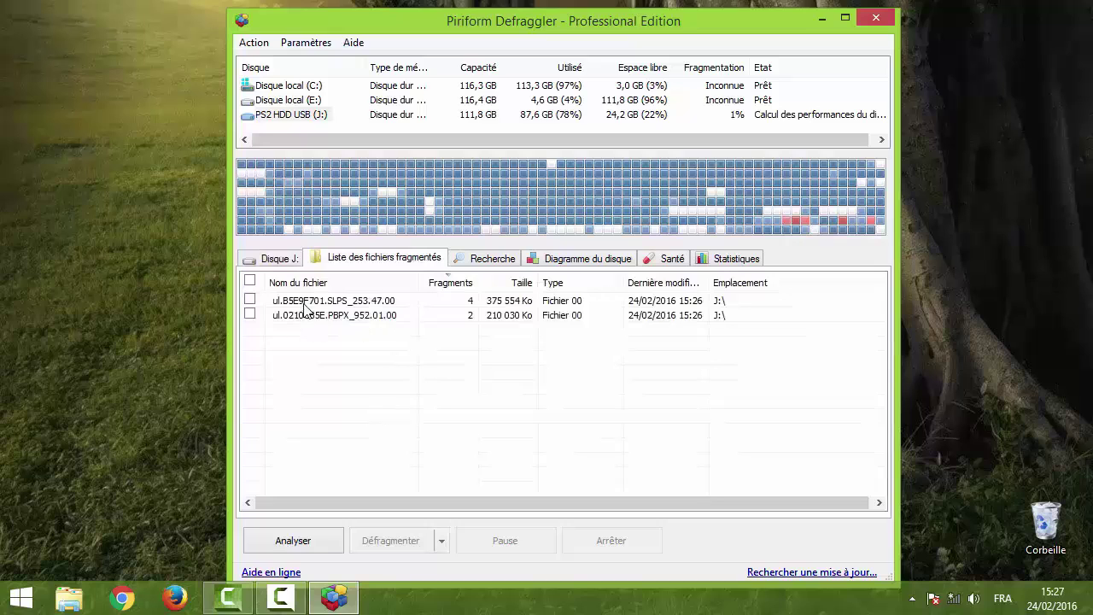
Defragment the ticked files ul.B5E9F701.SLPS_253.47.00 and ul.0210CB5E.PBPX_952.01.00 on drive J:
drag(352, 330, 469, 278)
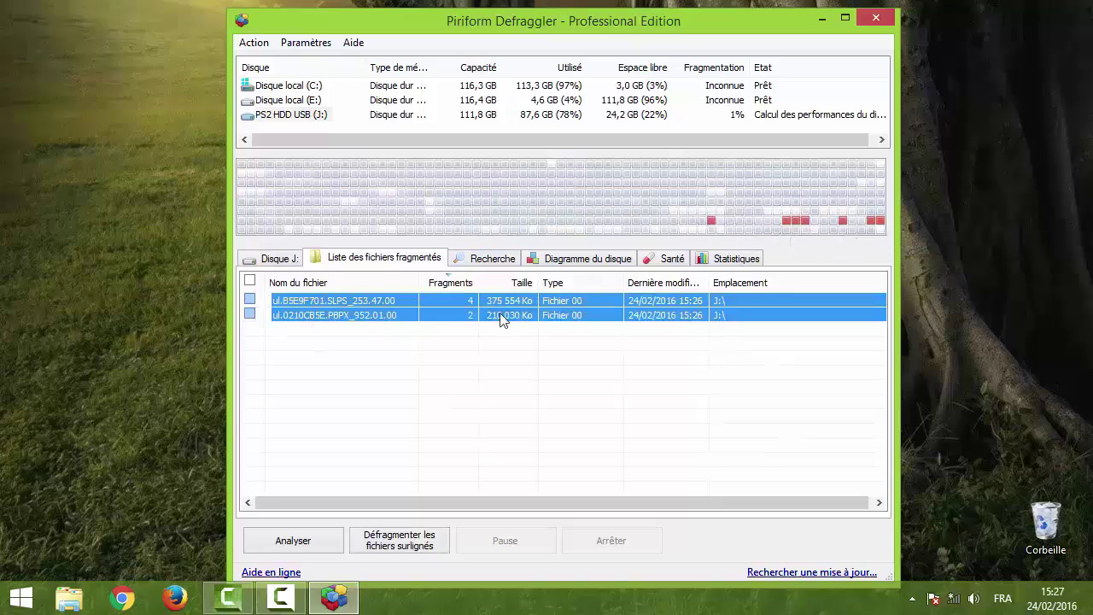
click(300, 373)
click(250, 281)
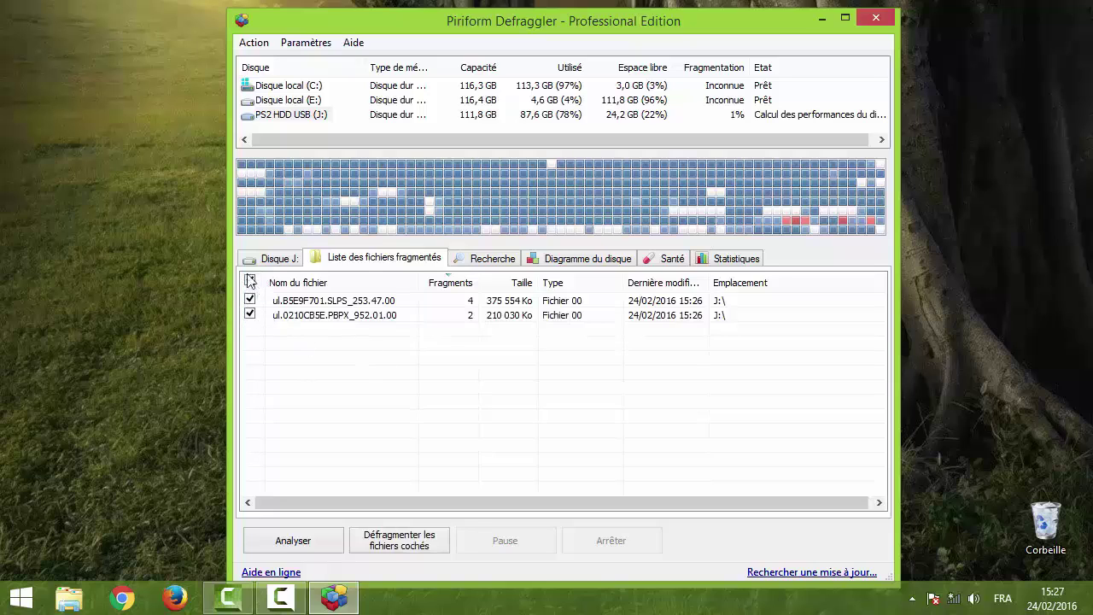
click(398, 546)
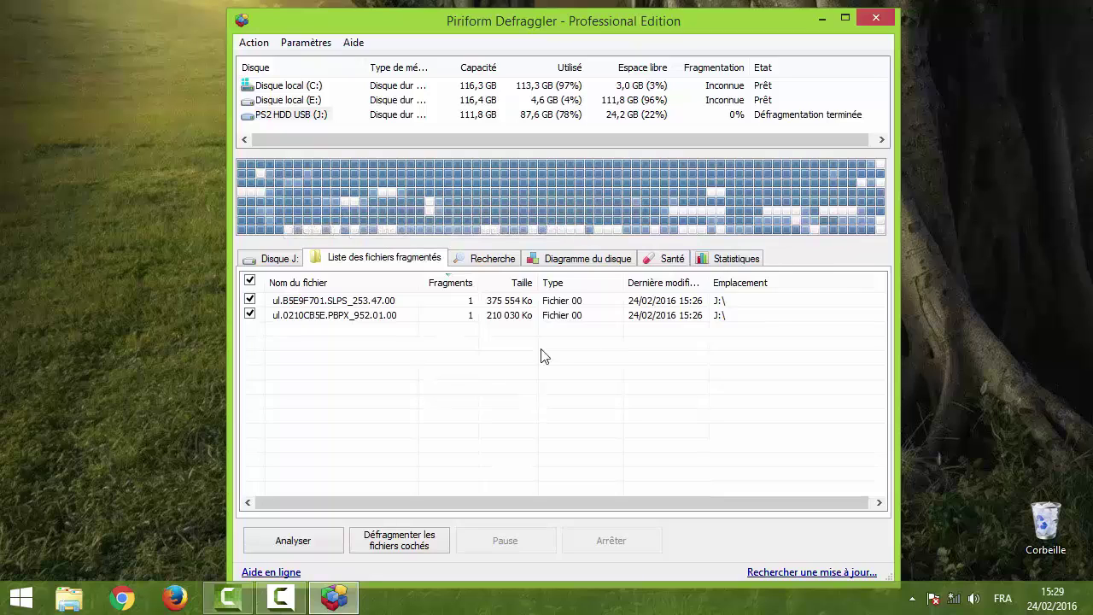
Analyse drive J: again, review its status and fragmented file list, and close Defraggler
click(272, 261)
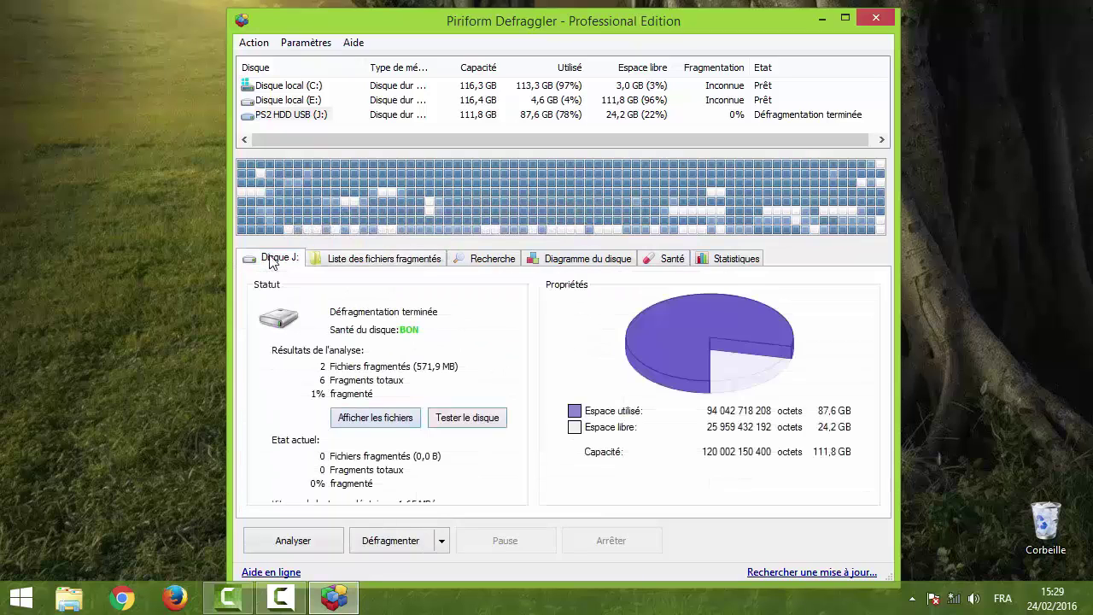
click(374, 417)
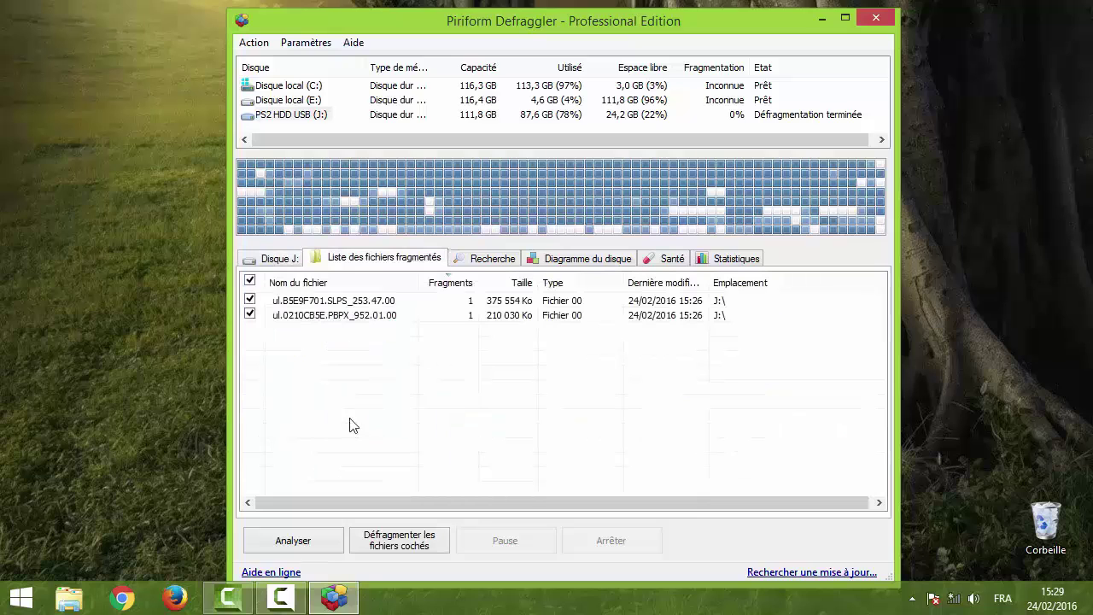
click(287, 545)
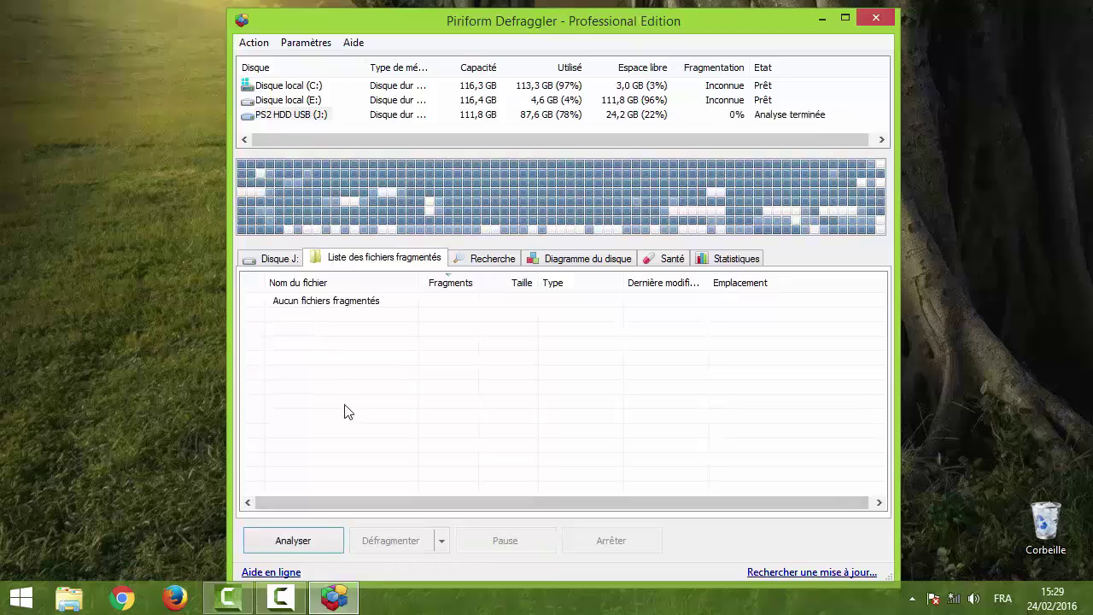
click(278, 260)
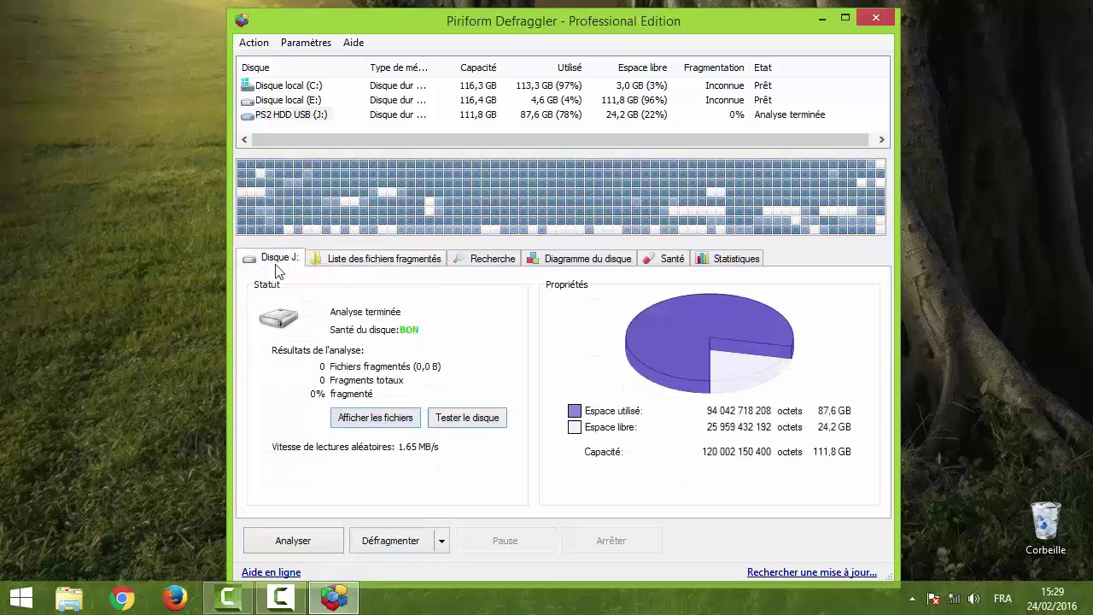
click(357, 421)
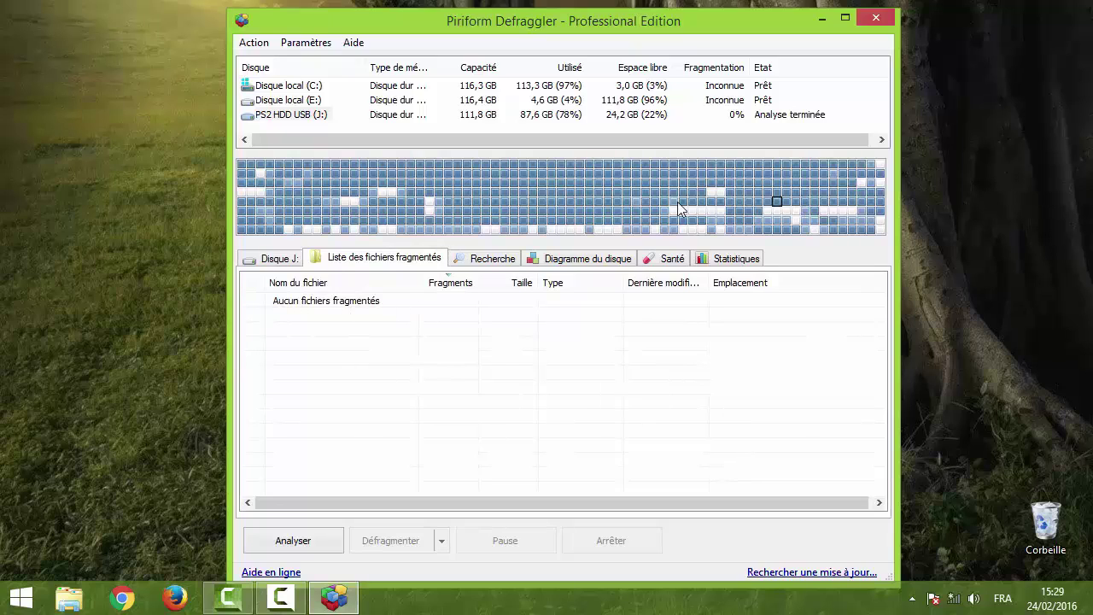
click(875, 18)
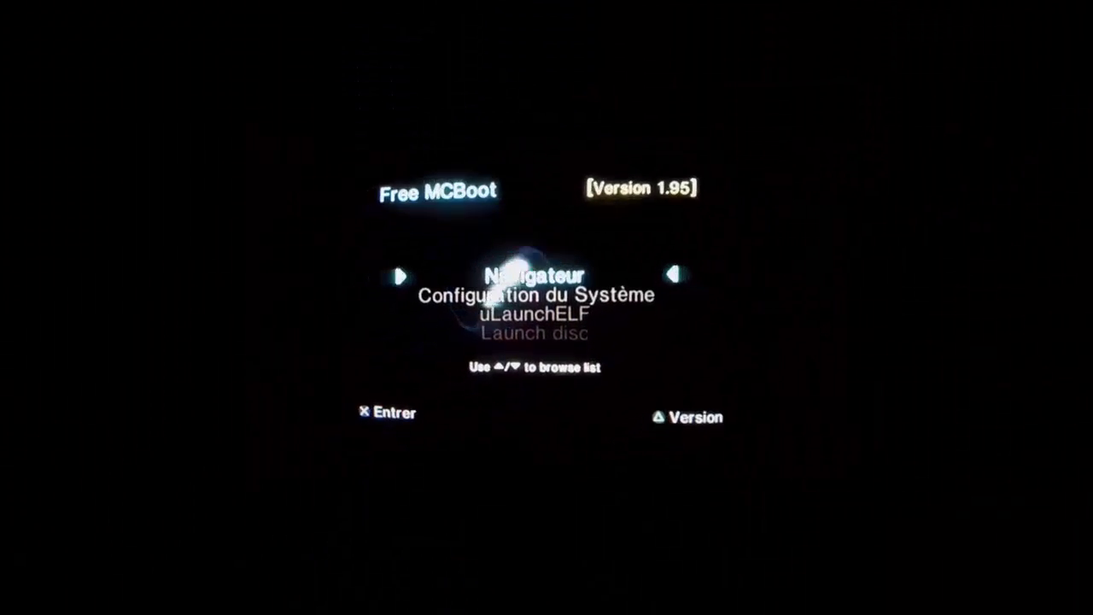
key(Down)
key(Down)
key(Down)
key(Down)
key(Down)
key(Down)
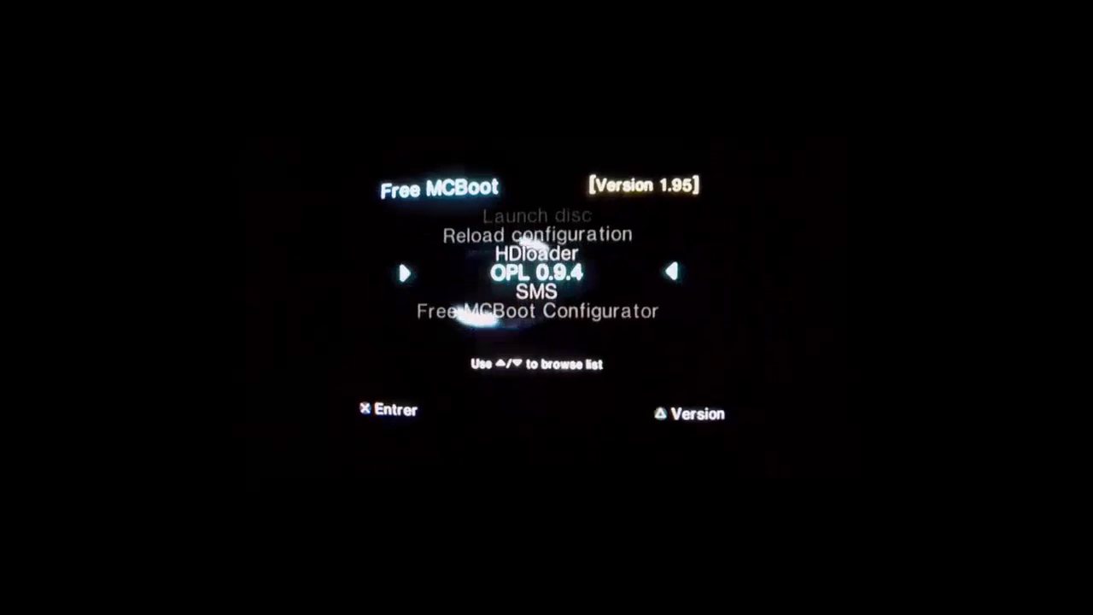
key(Return)
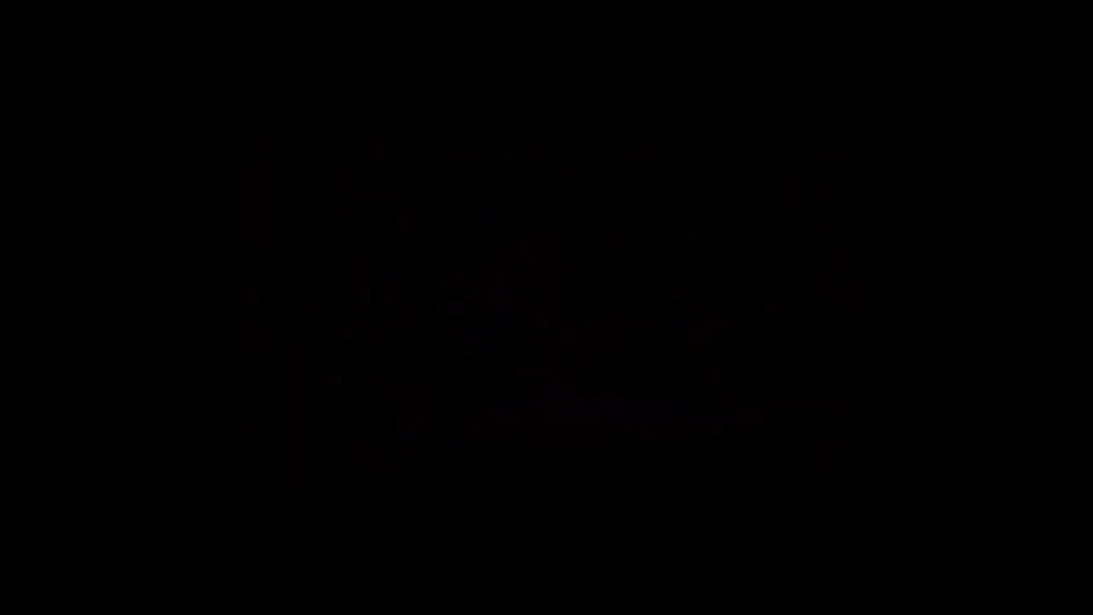